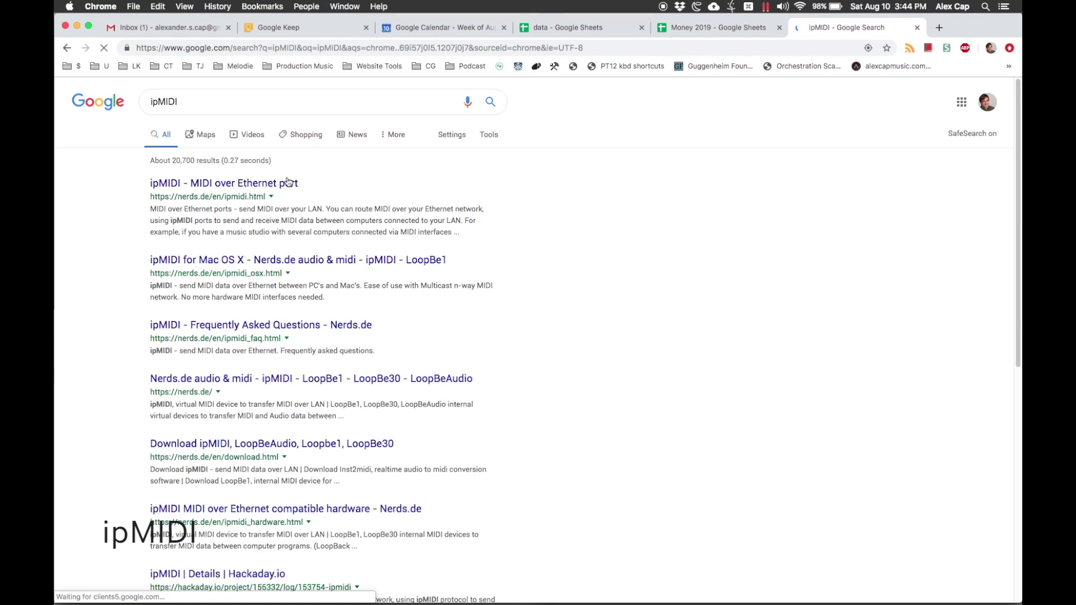
Visit the ipMIDI Mac OS X download page, then open ipMIDI's port settings in Audio MIDI Setup's MIDI Studio.
left_click(149, 235)
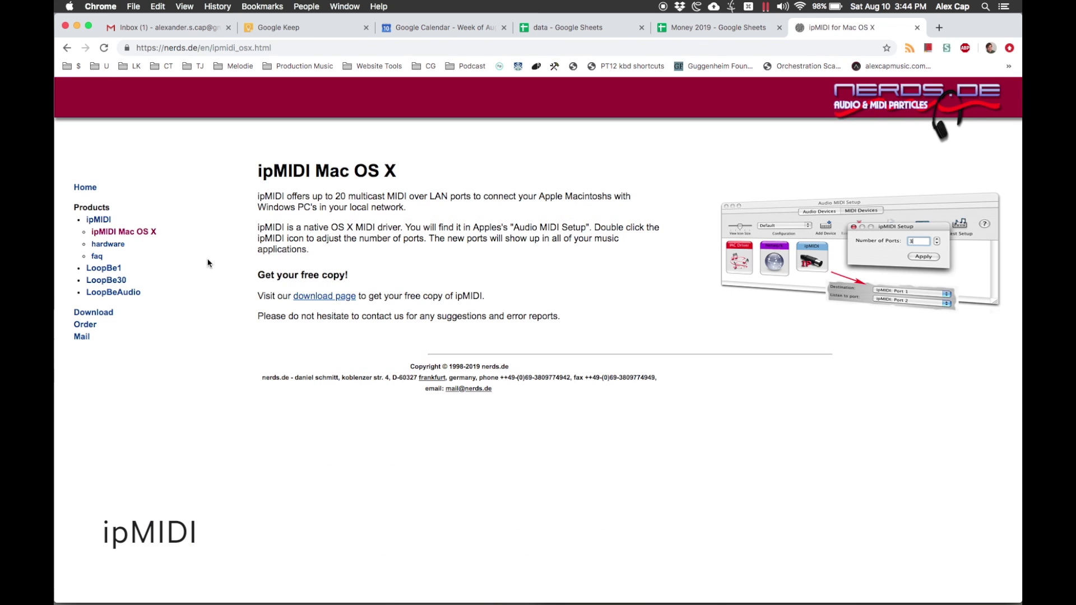
left_click(336, 295)
type("aud")
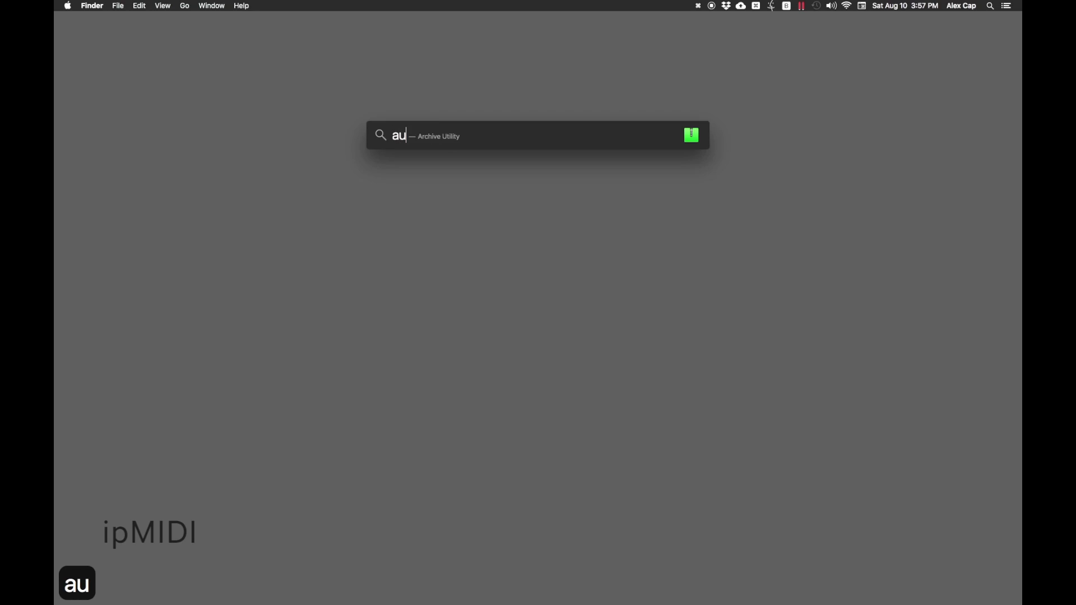
key("Return")
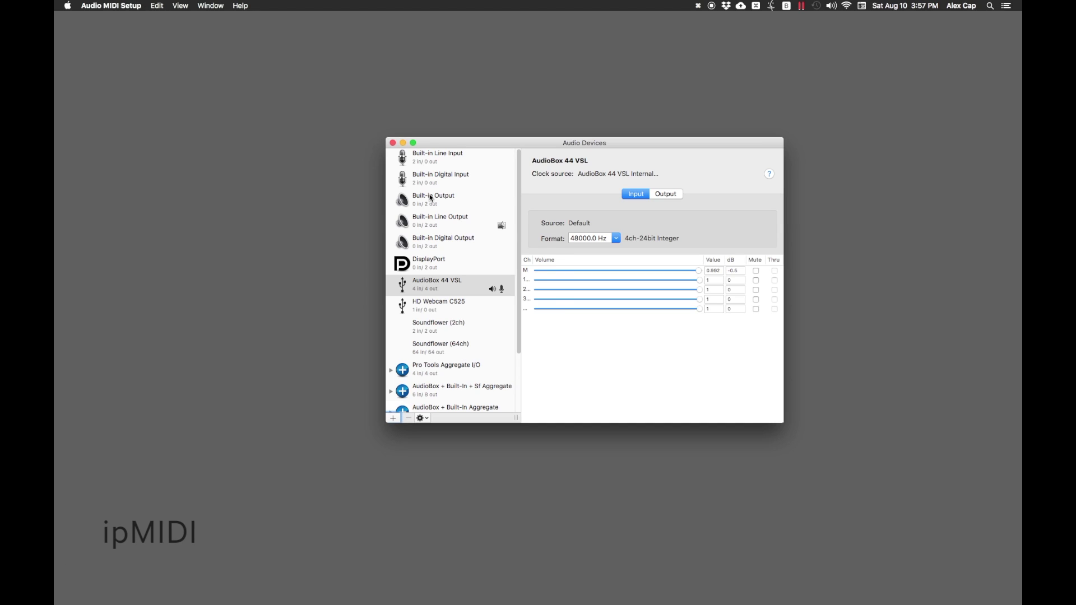
key("super+2")
double_click(354, 145)
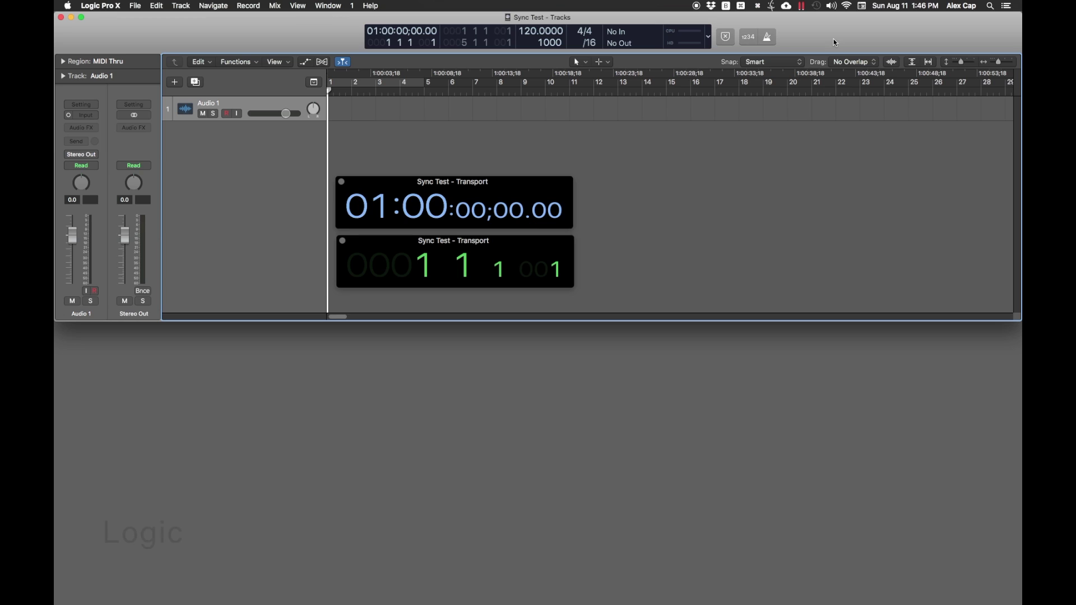
Open Logic's MIDI preferences on the Sync tab and go to the project's MIDI sync settings.
key("super+comma")
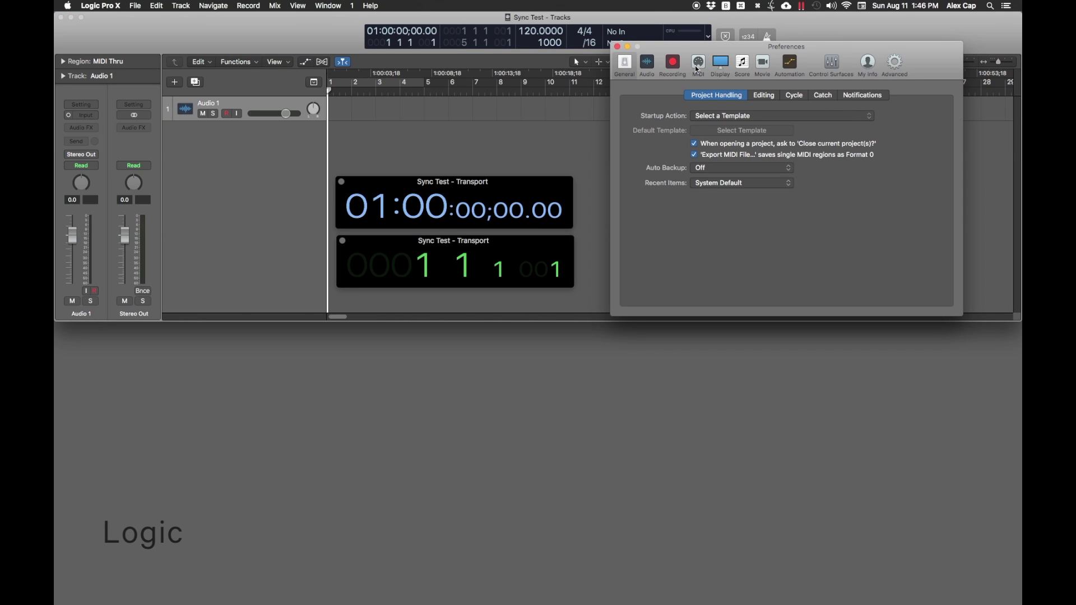
left_click(698, 65)
left_click(828, 97)
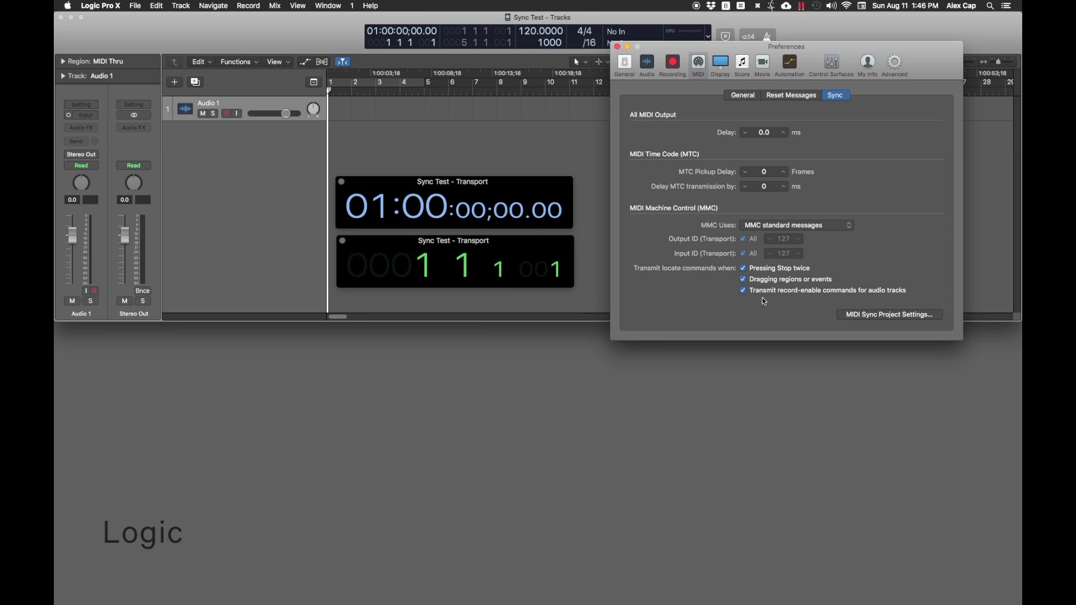
left_click(888, 315)
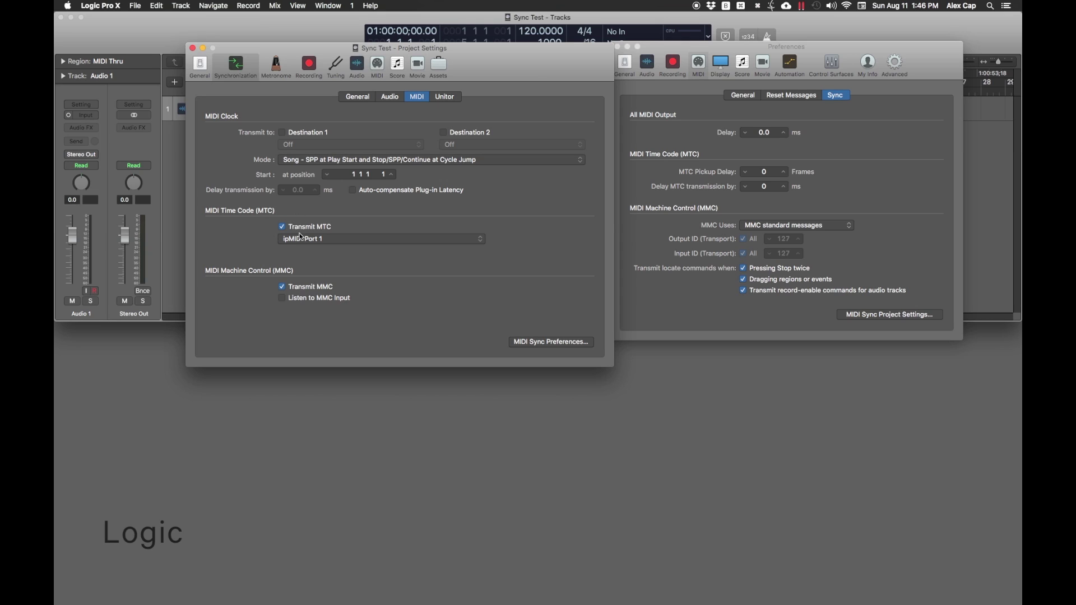
Keep ipMIDI Port 1 as the MTC transmit port and review sync mode and frame rate under General.
left_click(287, 239)
left_click(269, 239)
left_click(356, 95)
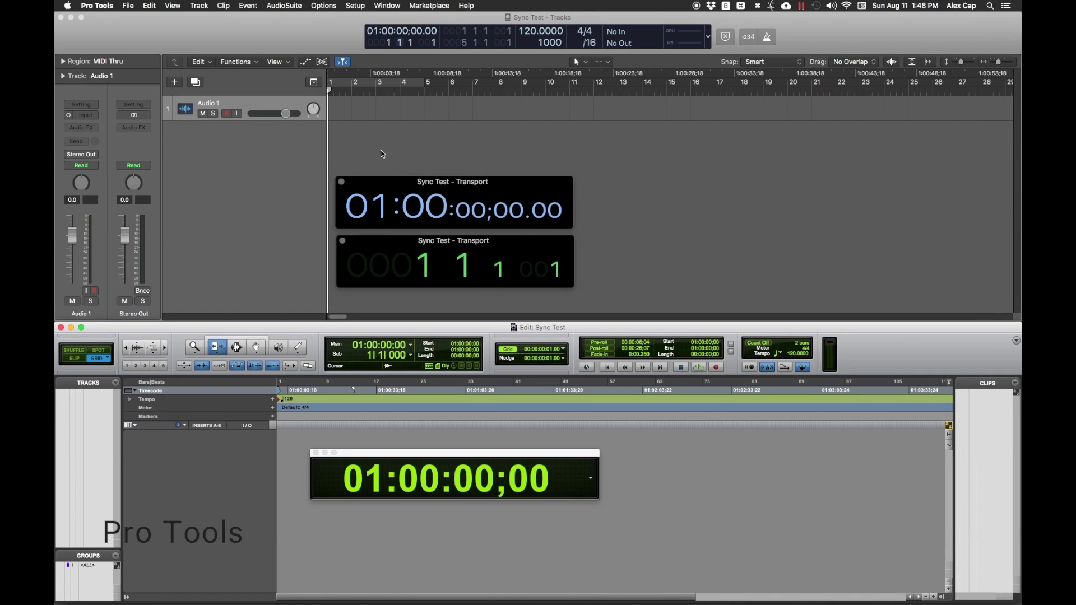
In Peripherals, set MTC reader and generator to ipMIDI Port 1 and enable MMC remote (slave).
left_click(355, 5)
left_click(381, 48)
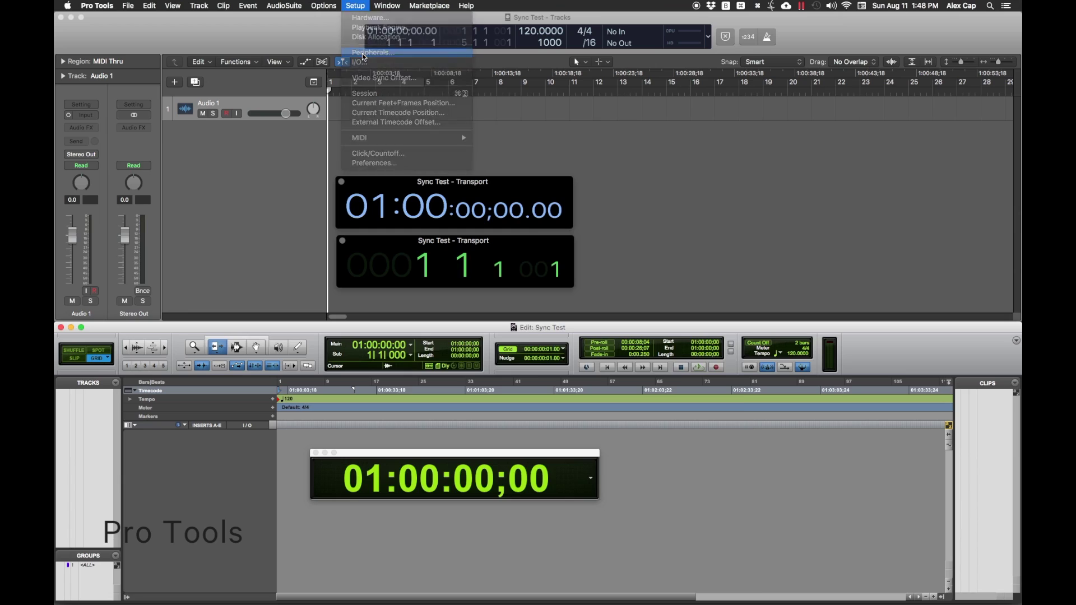
left_click(566, 301)
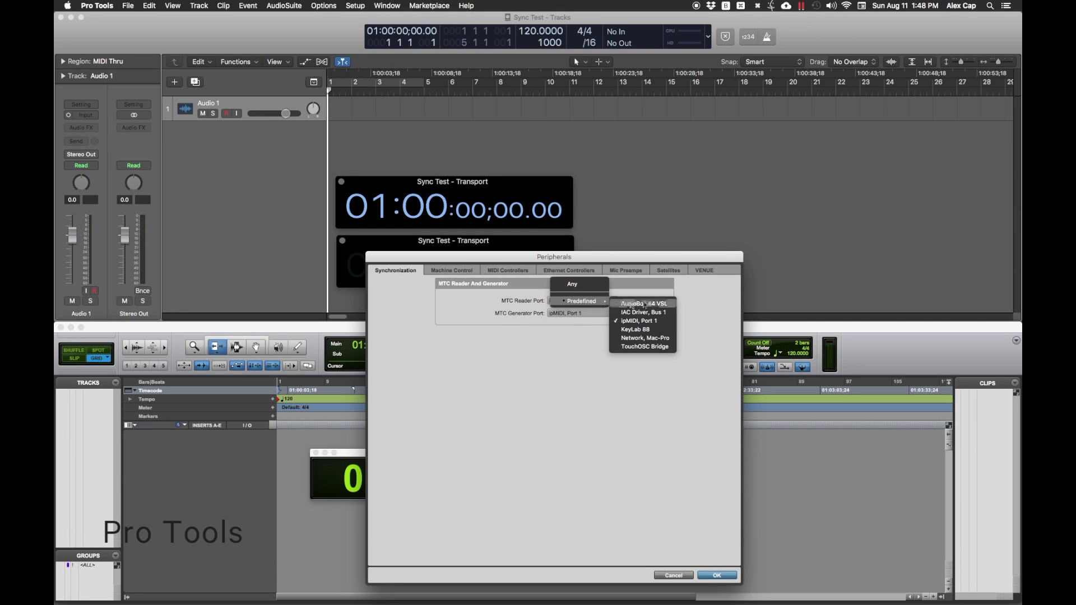
left_click(564, 313)
mouse_move(590, 316)
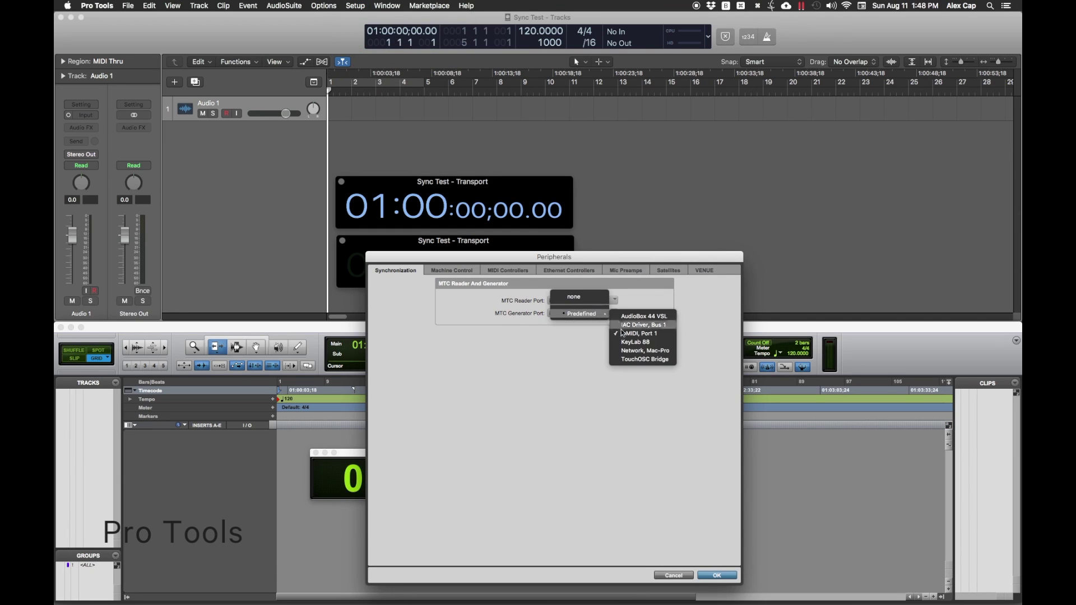
left_click(528, 345)
left_click(463, 274)
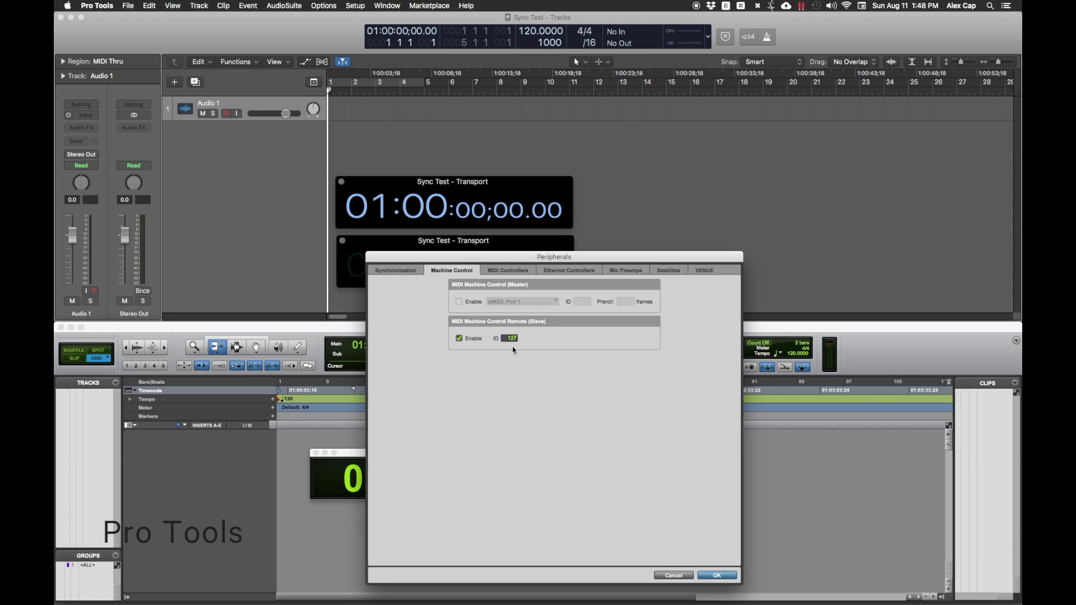
left_click(718, 576)
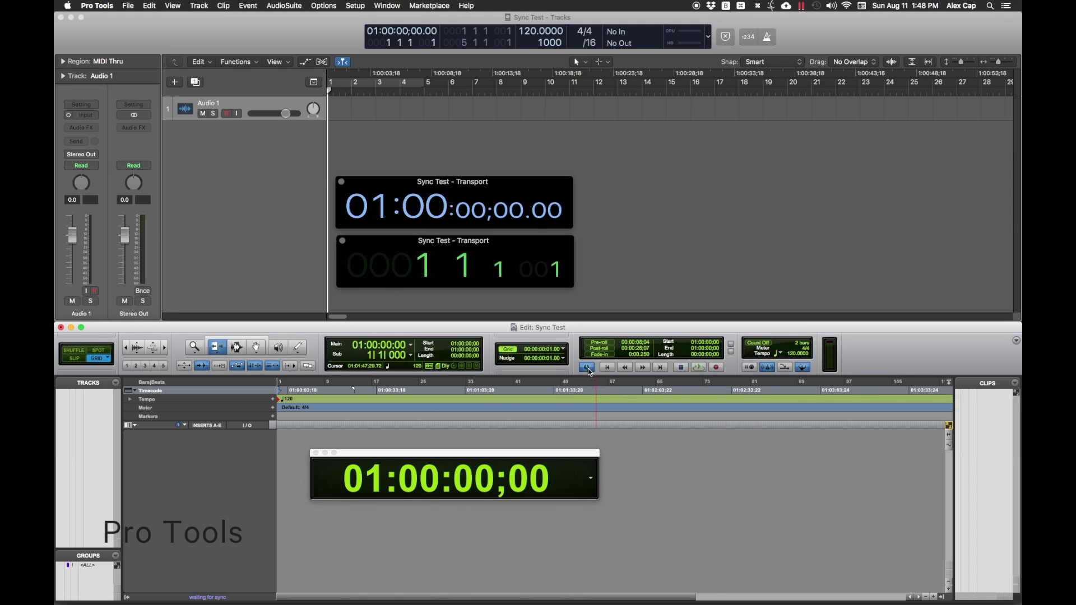
Check the Session Setup window, moving it lower before closing it.
key("super+2")
left_click_drag(574, 144, 665, 317)
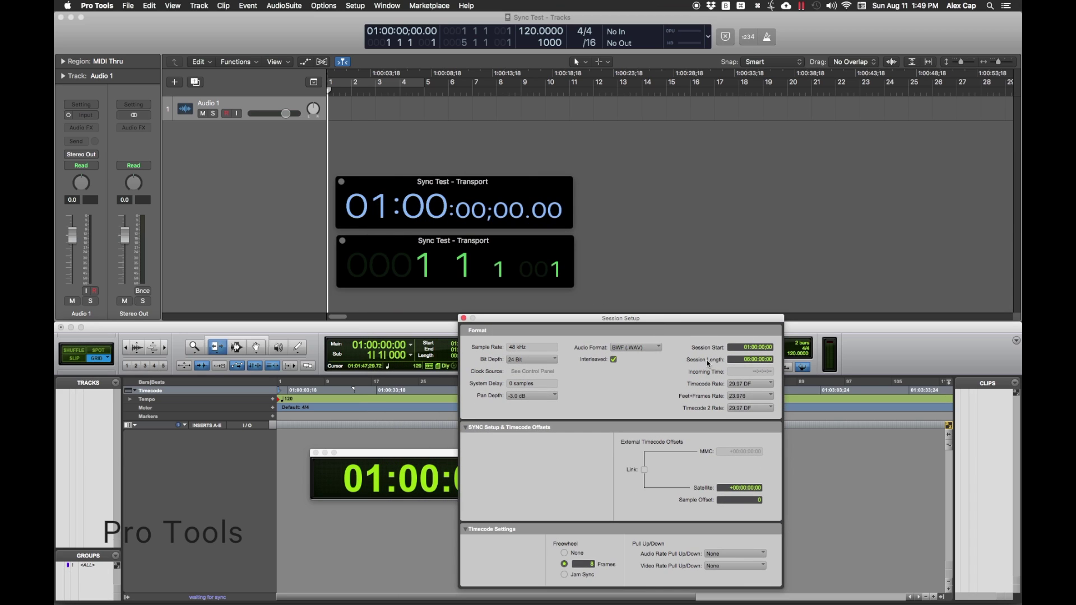
key("super+2")
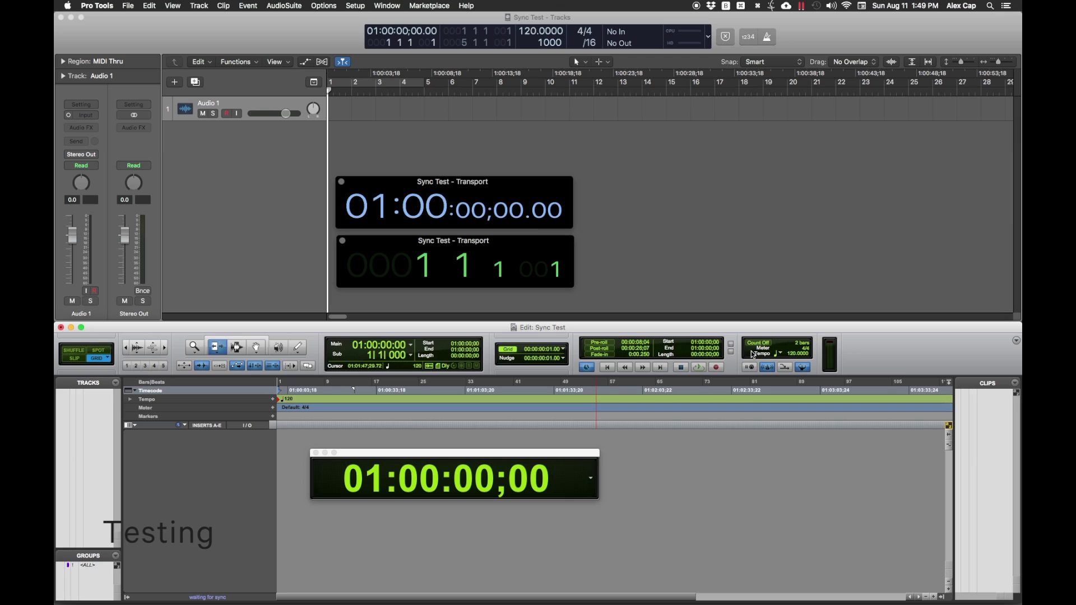
Test Pro Tools following Logic: play, stop, and move the playhead to bar 8, start, bar 9 and bar 14.
left_click(313, 32)
key("space")
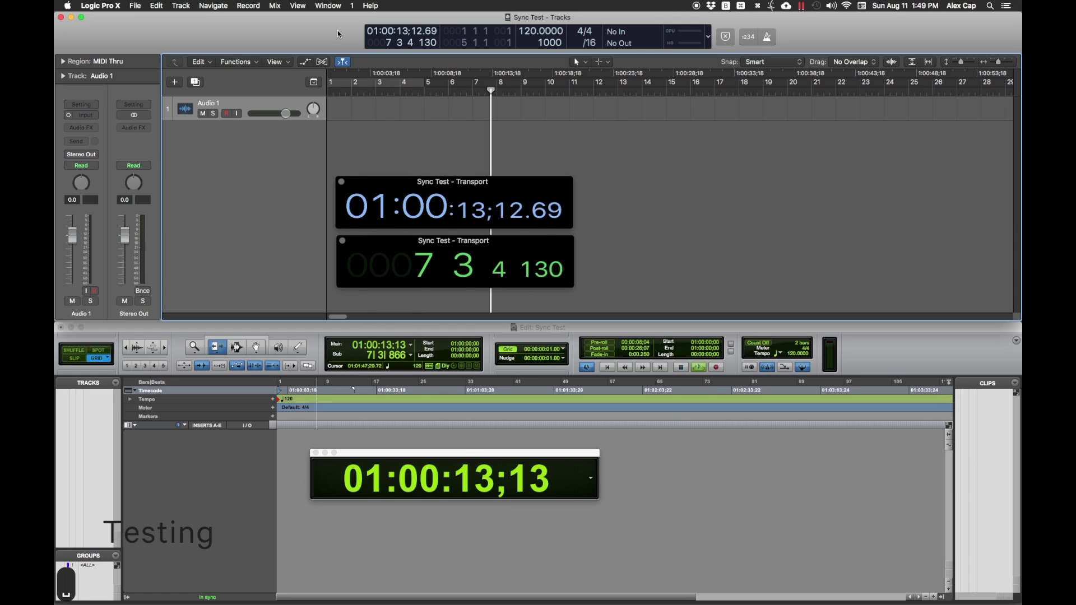
key("space")
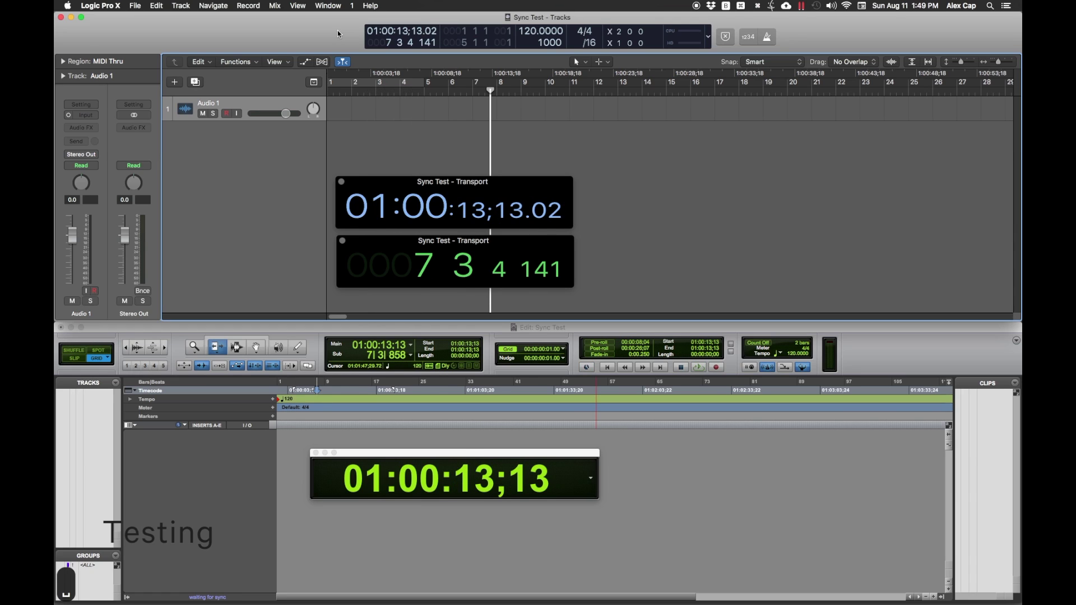
key("period")
key("period")
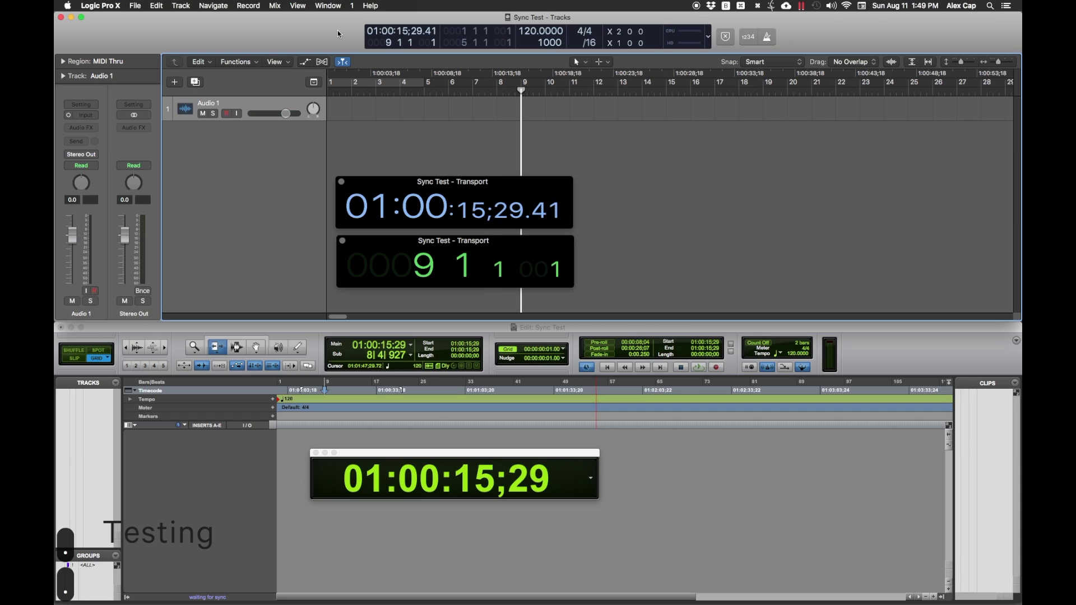
key("shift+comma")
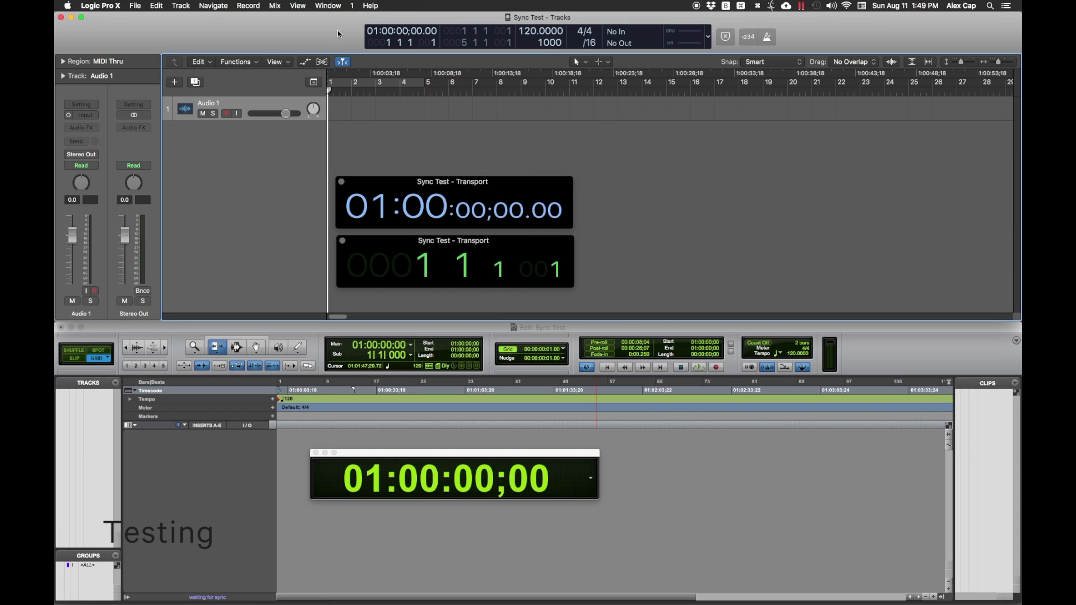
key("shift+period")
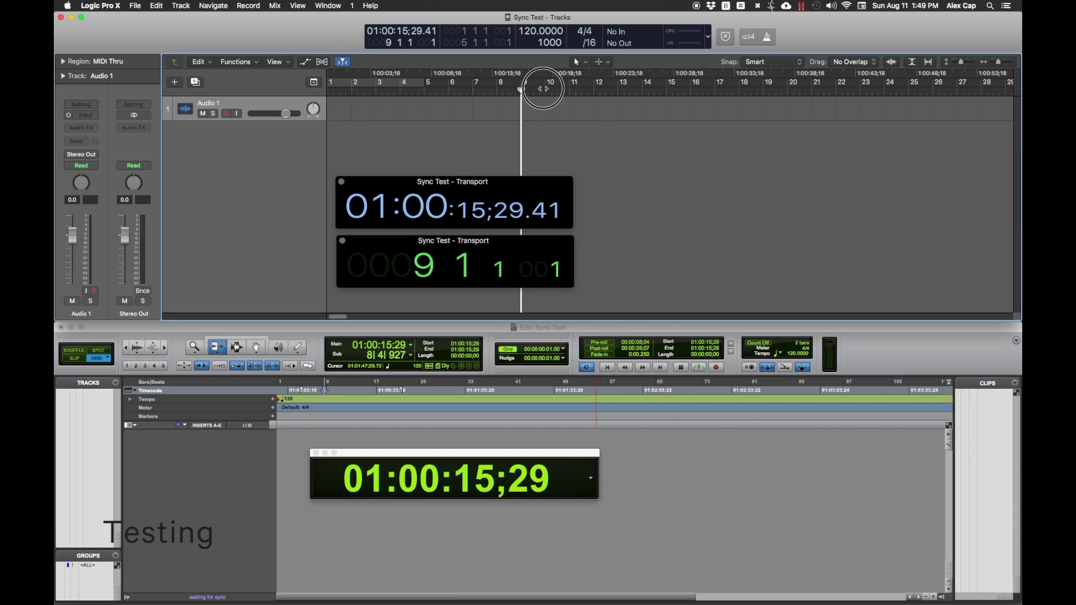
left_click_drag(543, 88, 649, 90)
Jump Logic's playhead to bar 6 then bar 14 via Go to Position, then quit Logic Pro X.
key("slash")
type("6")
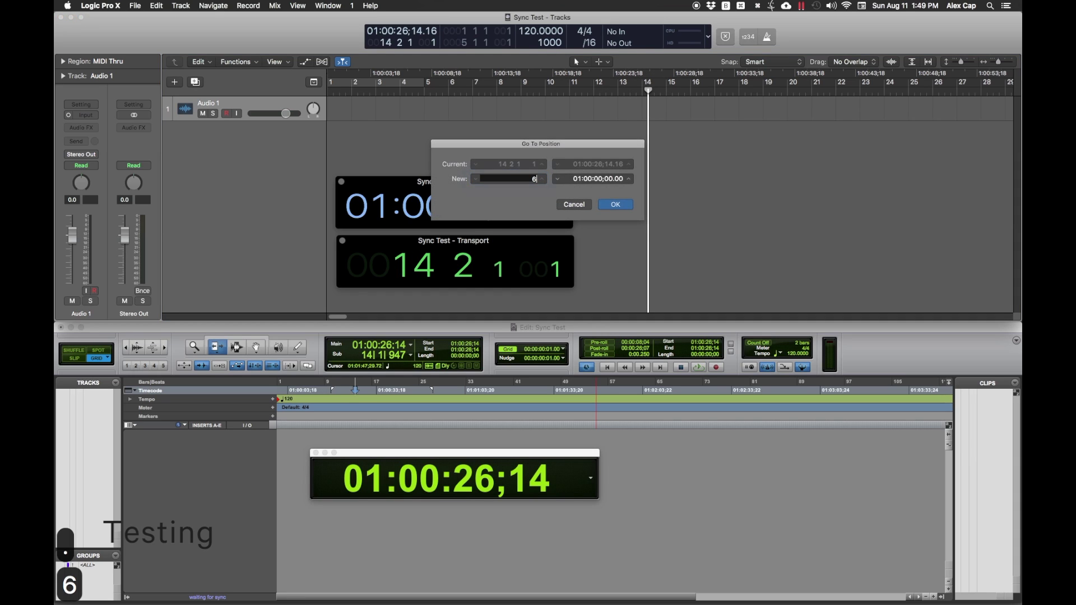
key("Return")
key("slash")
type("14")
key("Return")
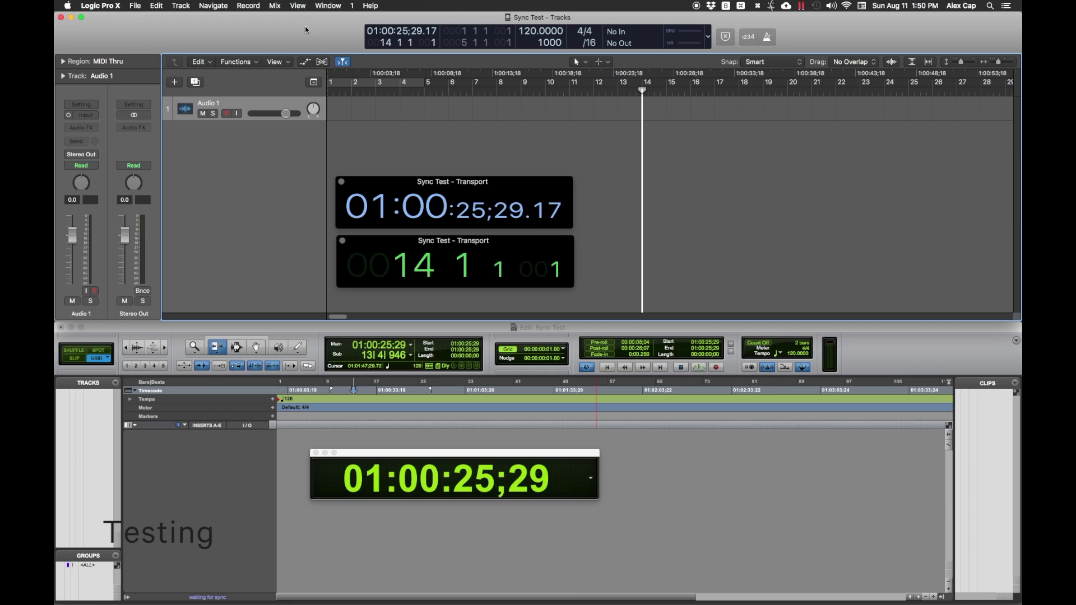
key("super+q")
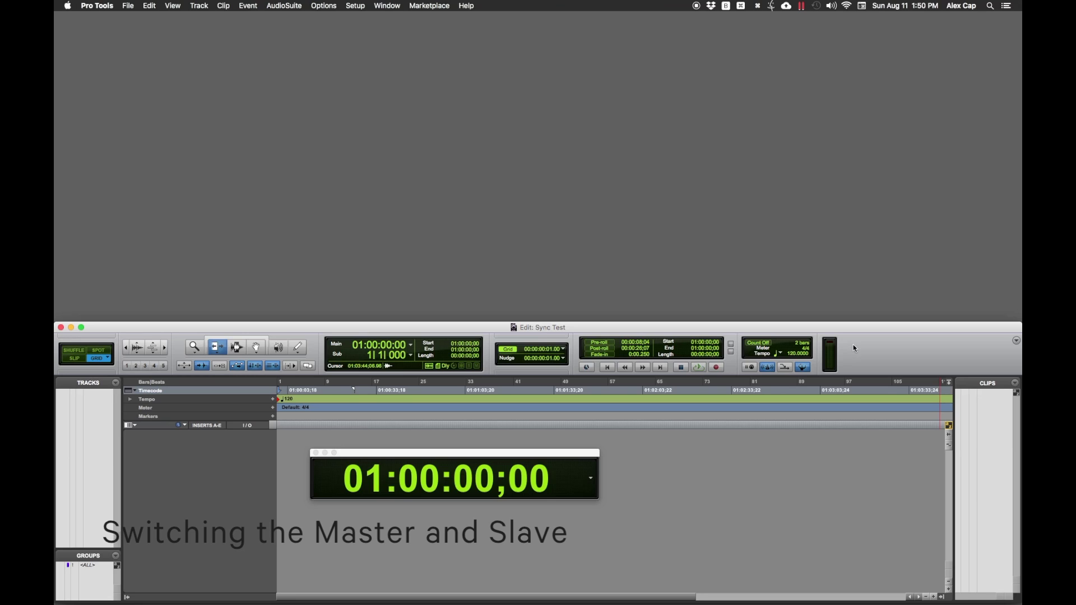
Enable the Synchronization controls in the Pro Tools Edit window toolbar.
right_click(851, 348)
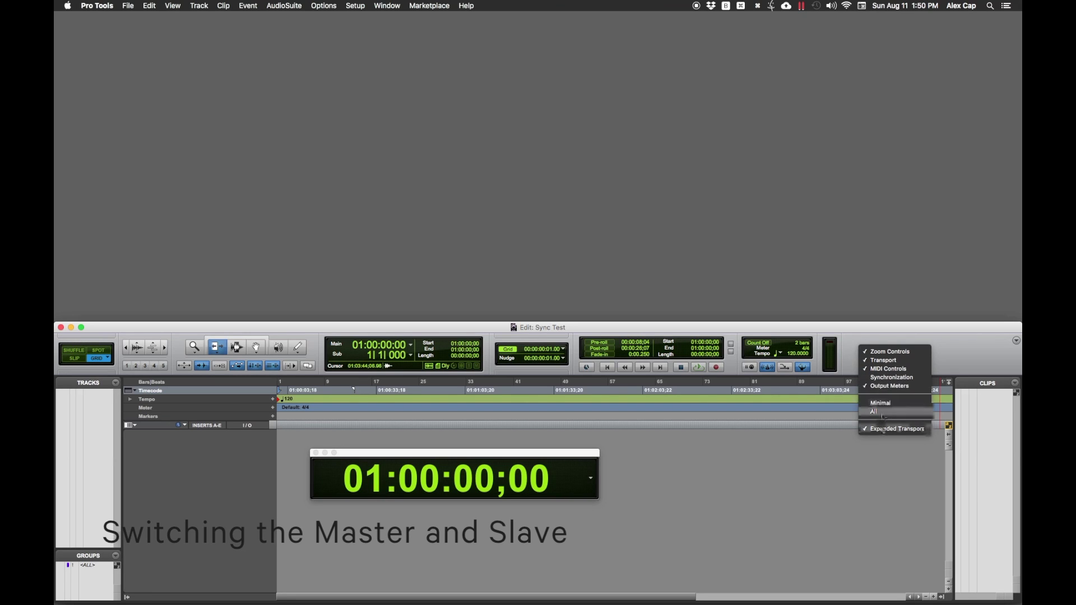
left_click(884, 379)
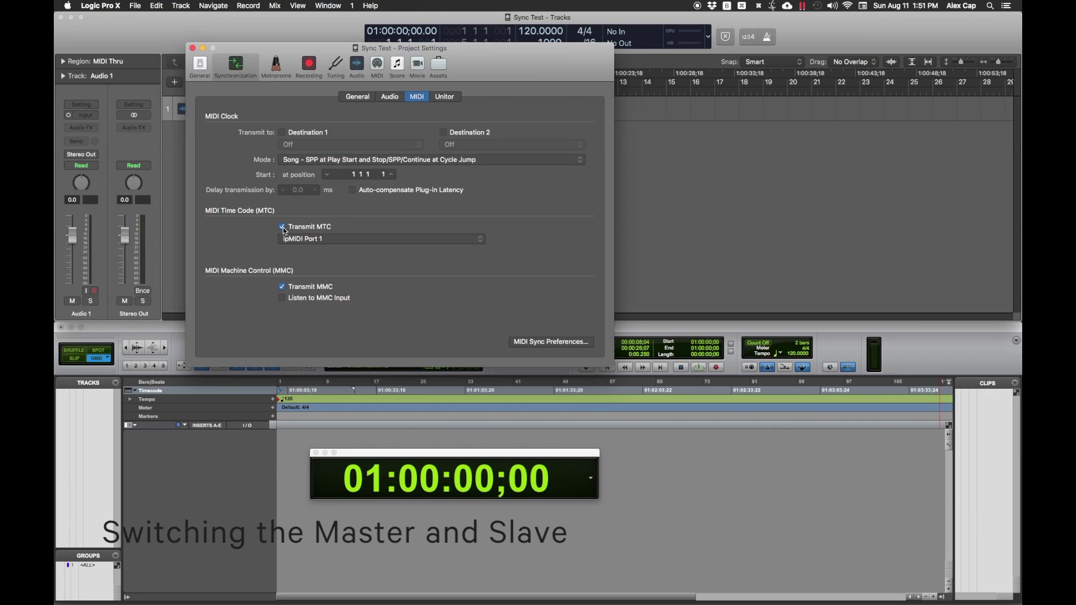
Close project settings, add the Sync button to Logic's control bar, and switch sync on.
left_click(193, 48)
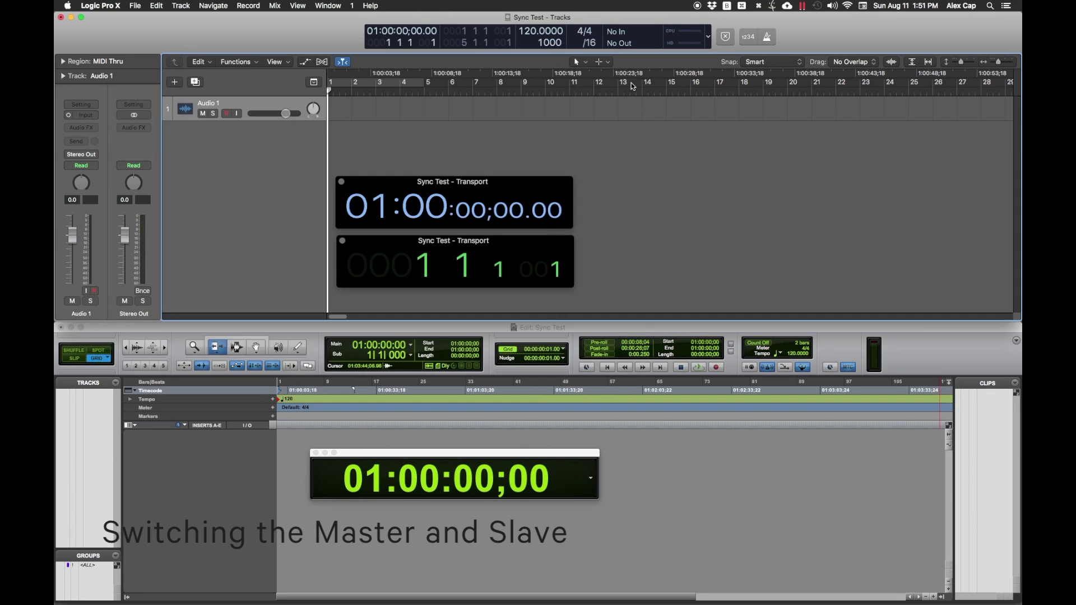
right_click(799, 32)
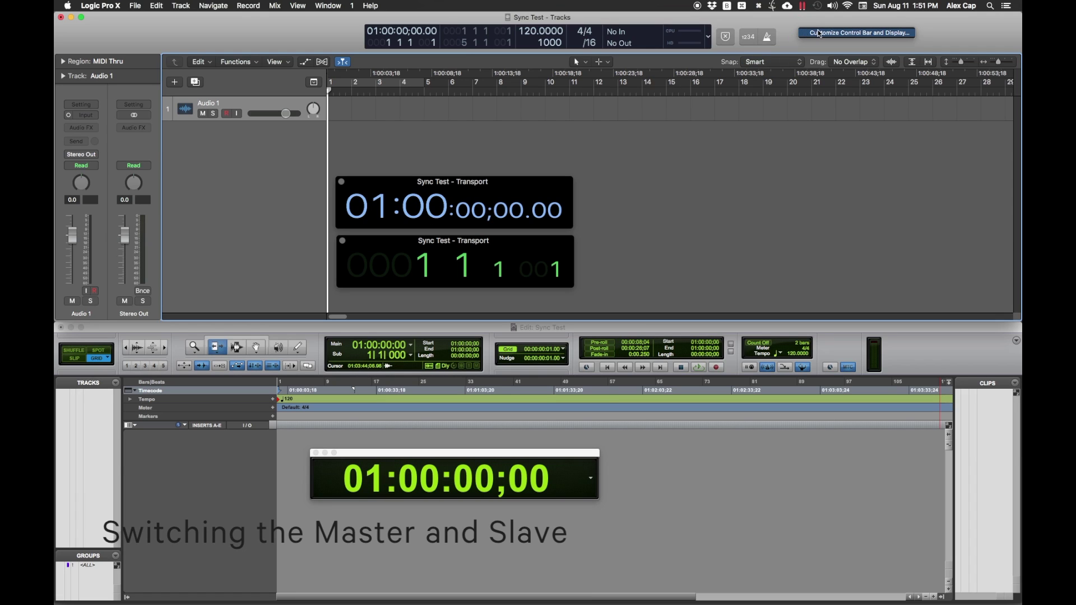
left_click(819, 33)
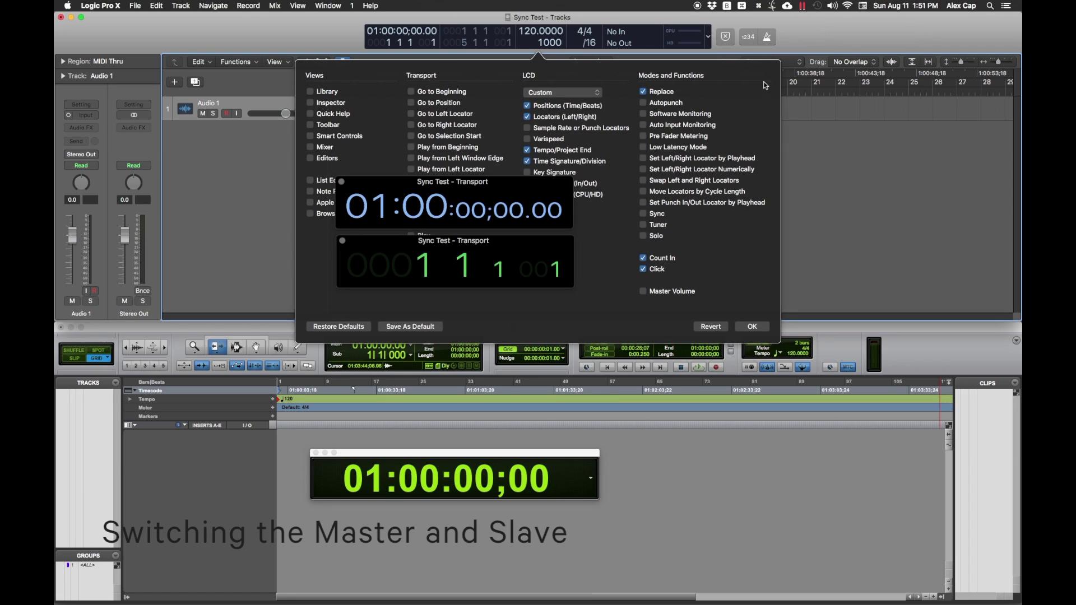
left_click(645, 214)
left_click(748, 326)
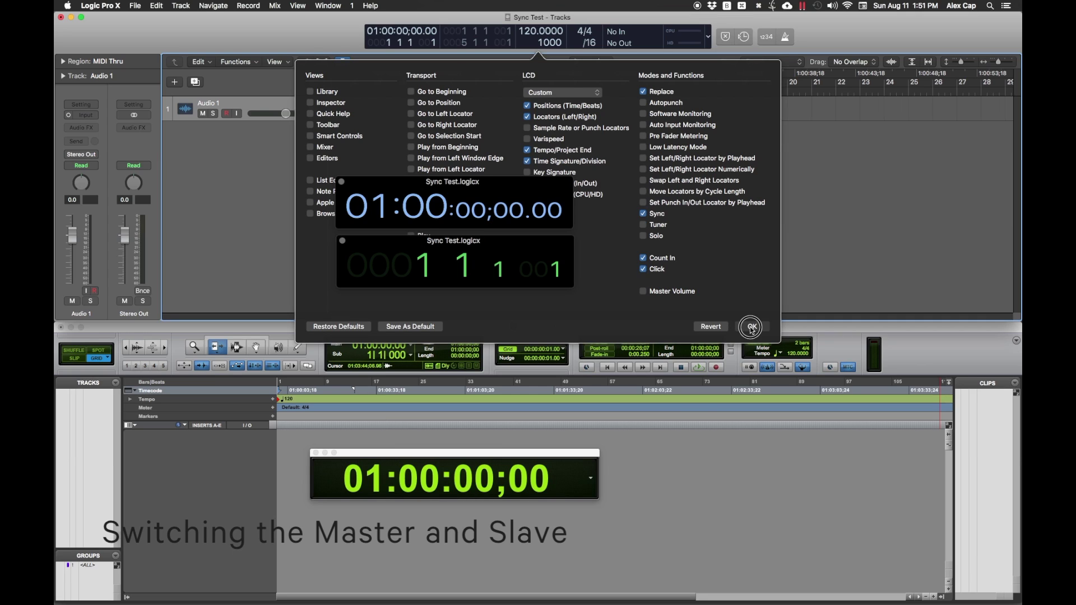
left_click(744, 37)
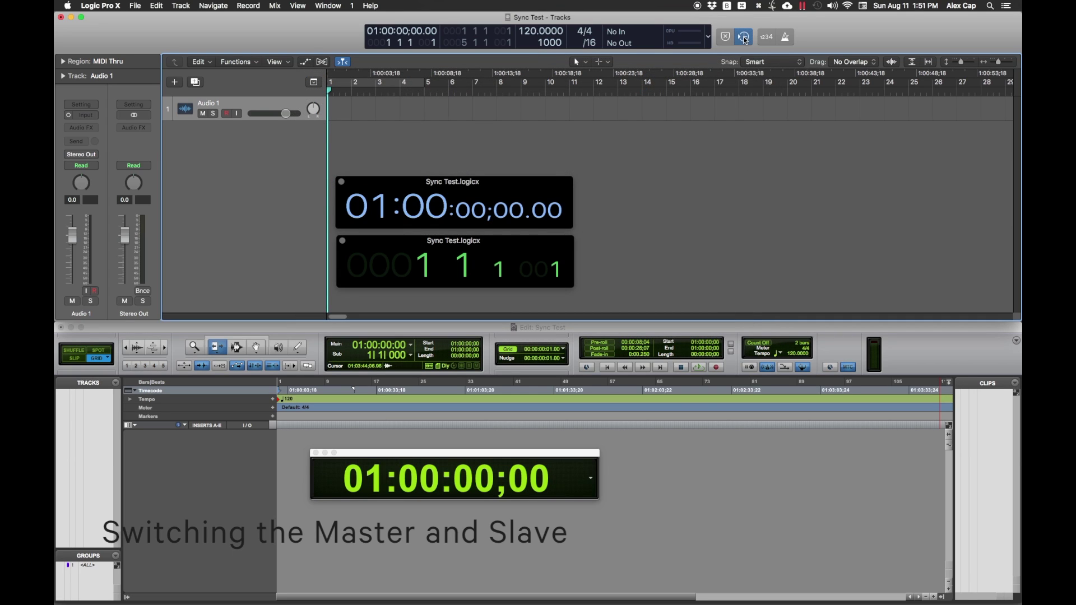
left_click(382, 331)
Play the synced sessions, then start the Drown 'n' Drone film session playing alongside Pro Tools.
key("space")
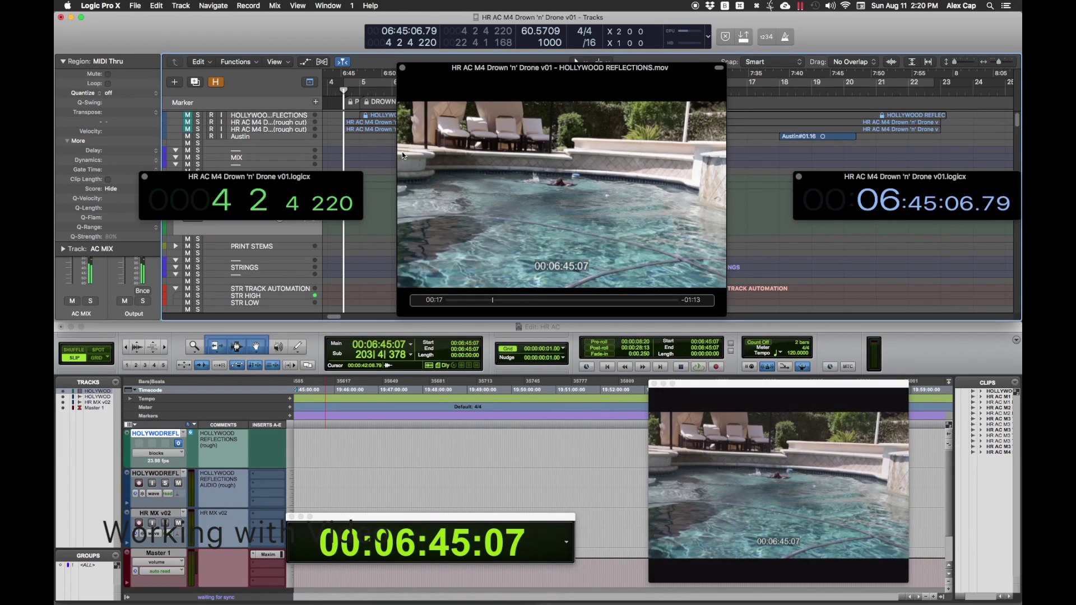
key("space")
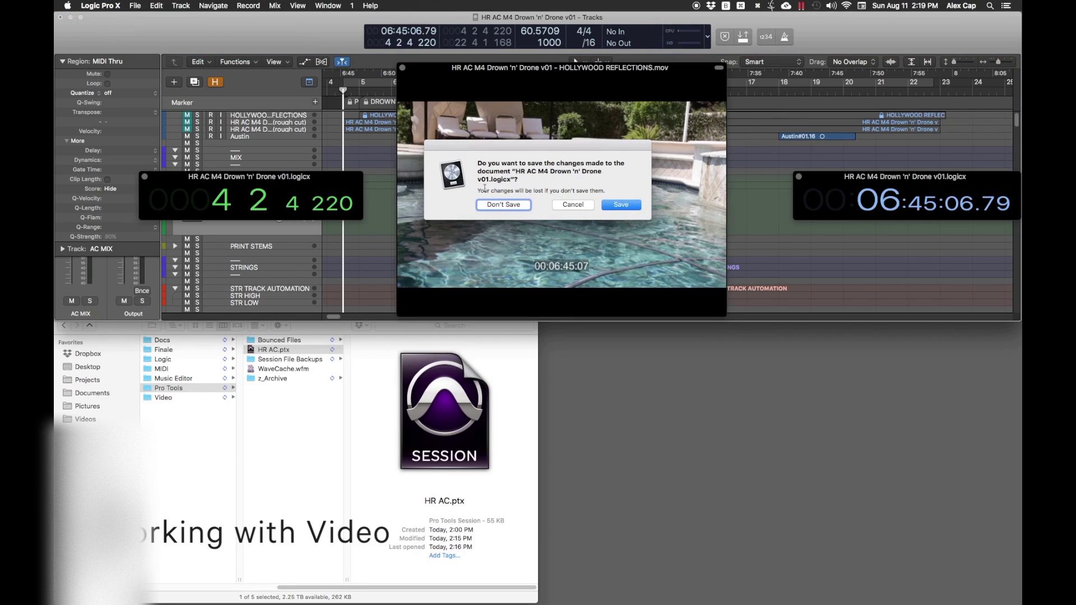
Discard Logic's changes and reopen HR AC M4 Drown 'n' Drone v01 from the Logic projects folder in Finder.
left_click(509, 206)
left_click(331, 336)
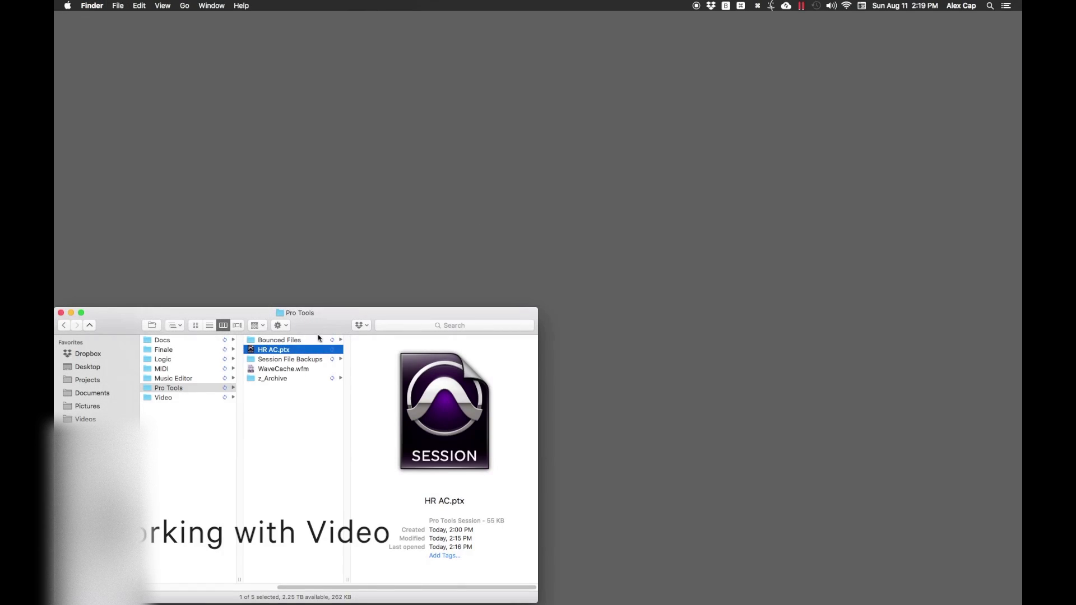
left_click(191, 359)
left_click(297, 369)
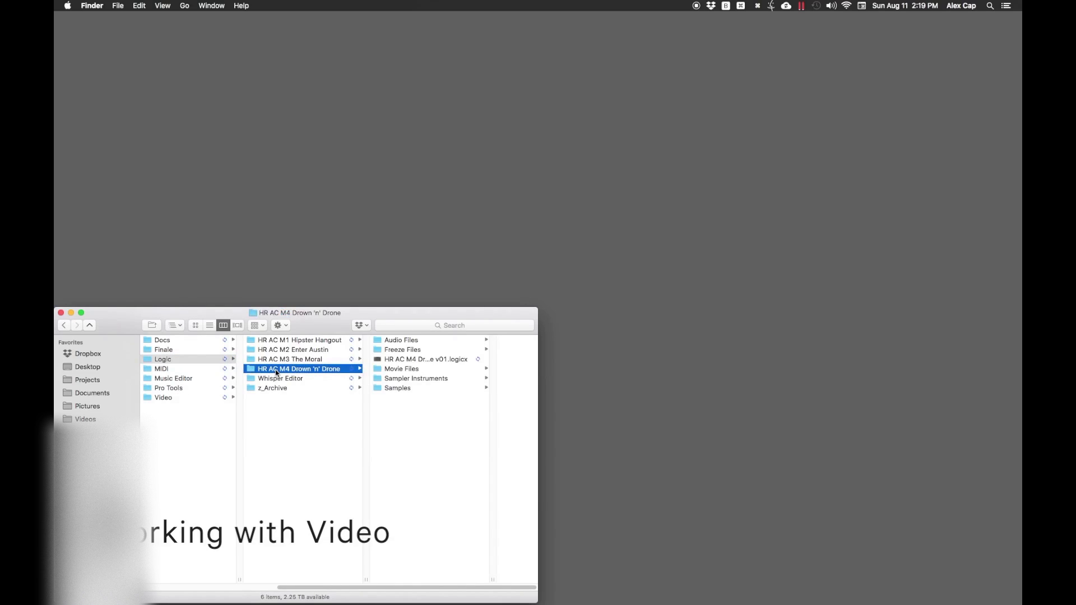
mouse_move(372, 603)
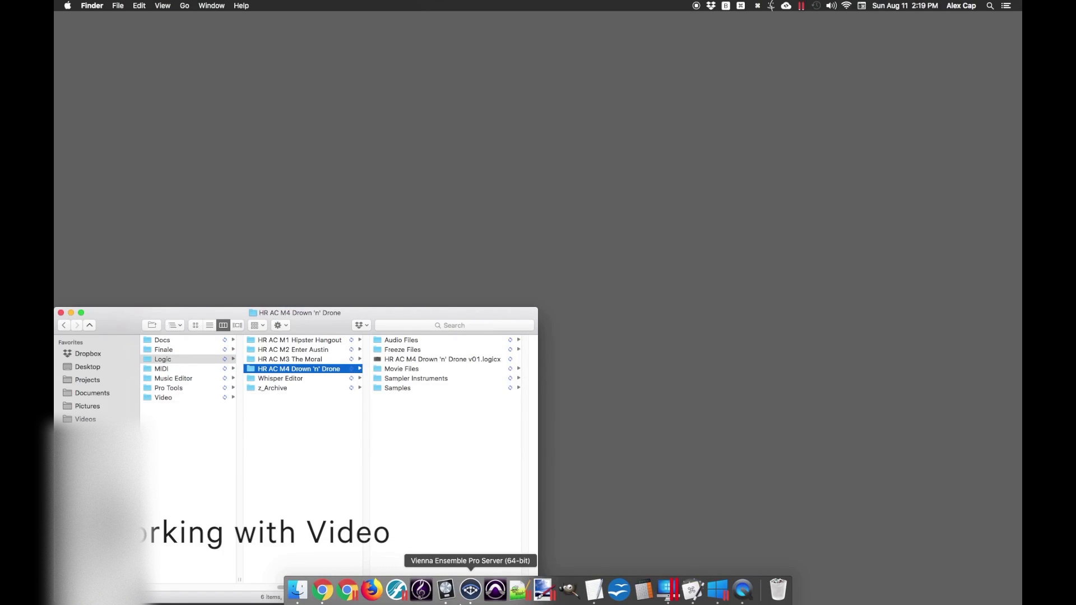
double_click(428, 359)
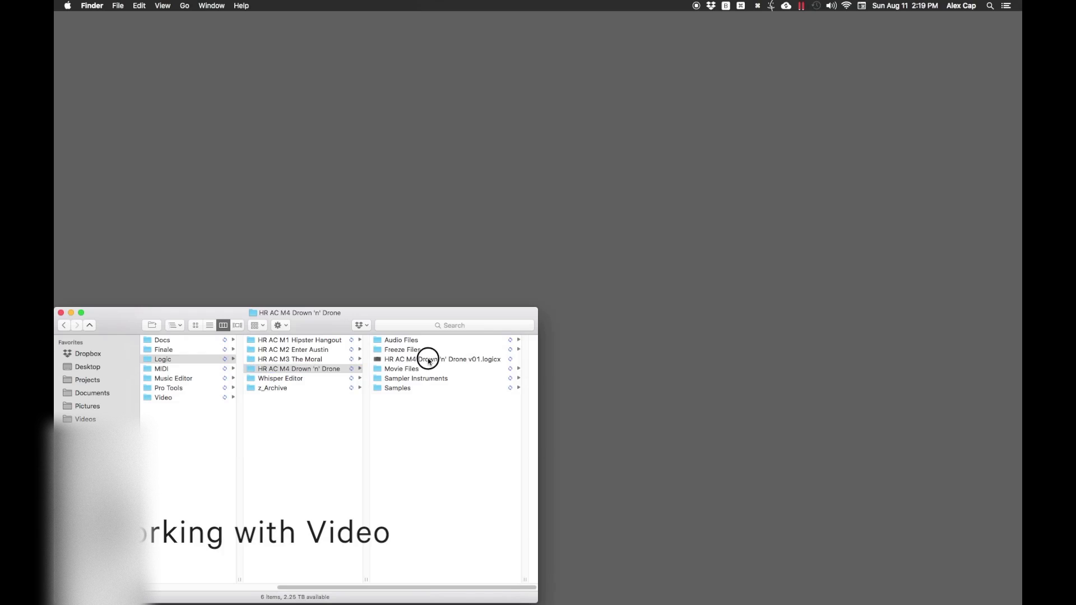
Open the HR AC.ptx session from the Pro Tools projects folder in Finder.
left_click(219, 414)
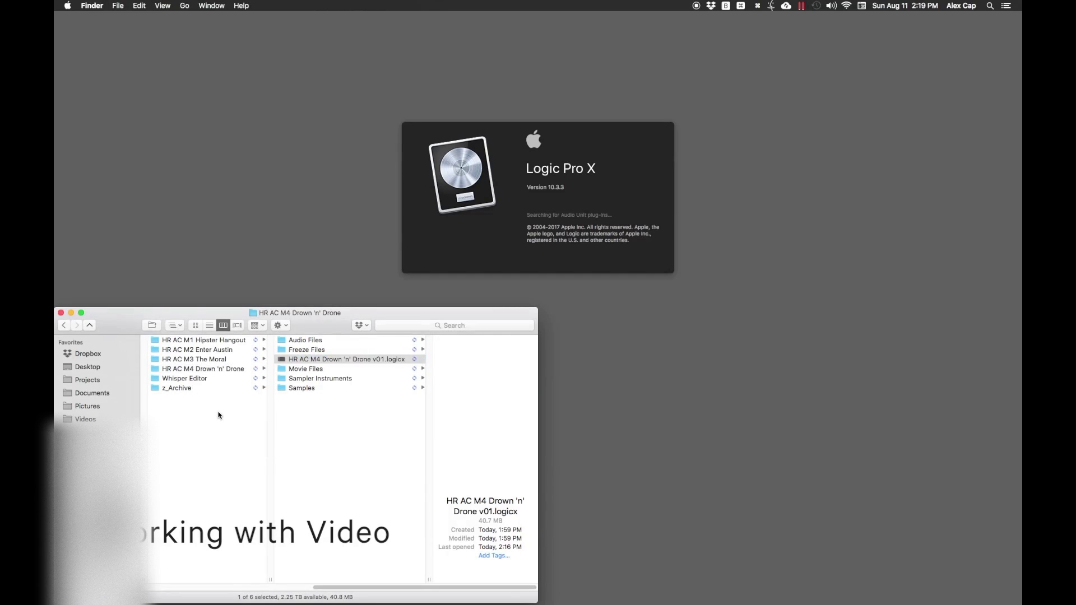
left_click(193, 388)
left_click(275, 349)
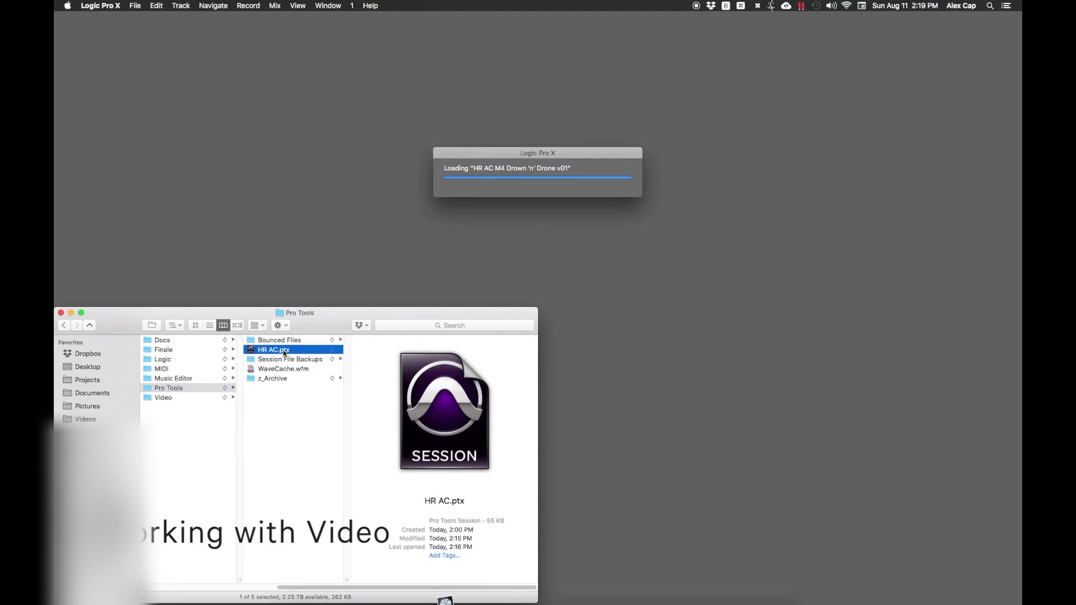
mouse_move(557, 604)
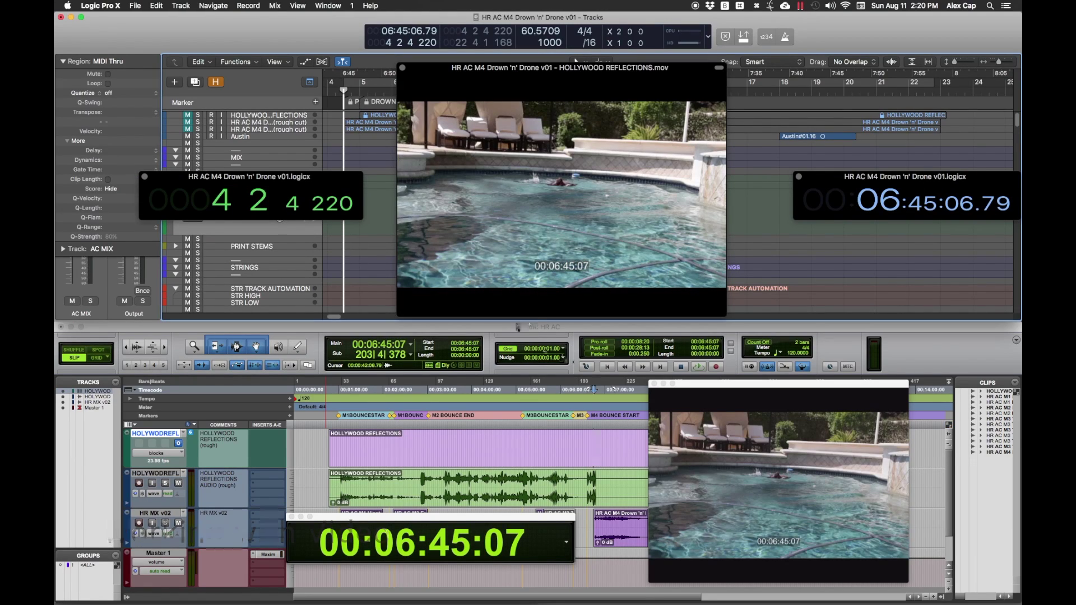
Start Logic playback of the film session so Pro Tools chases to around 00:06:46.
left_click(326, 35)
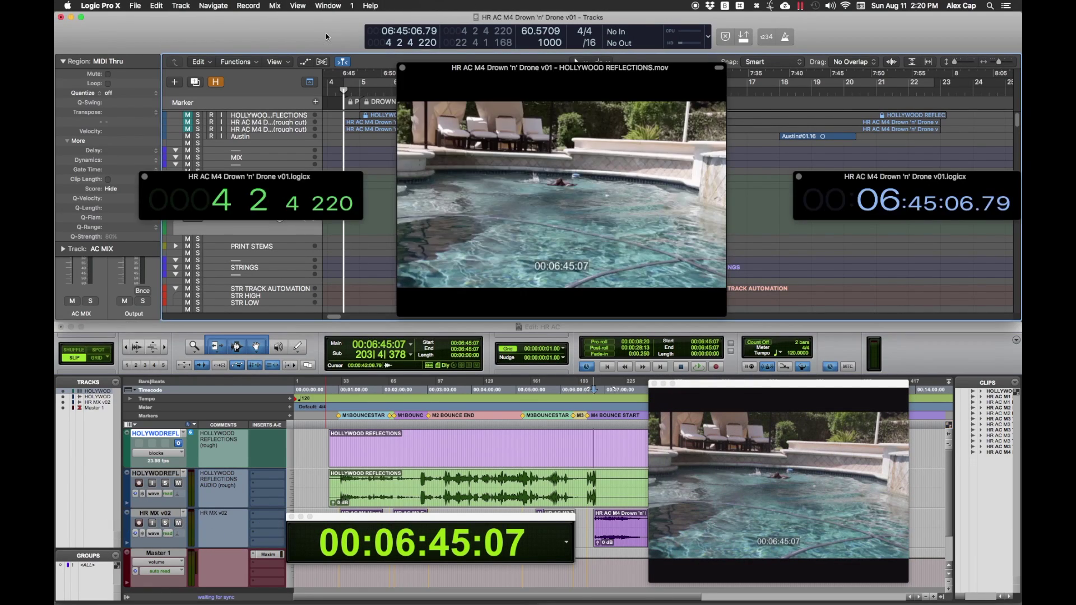
key("space")
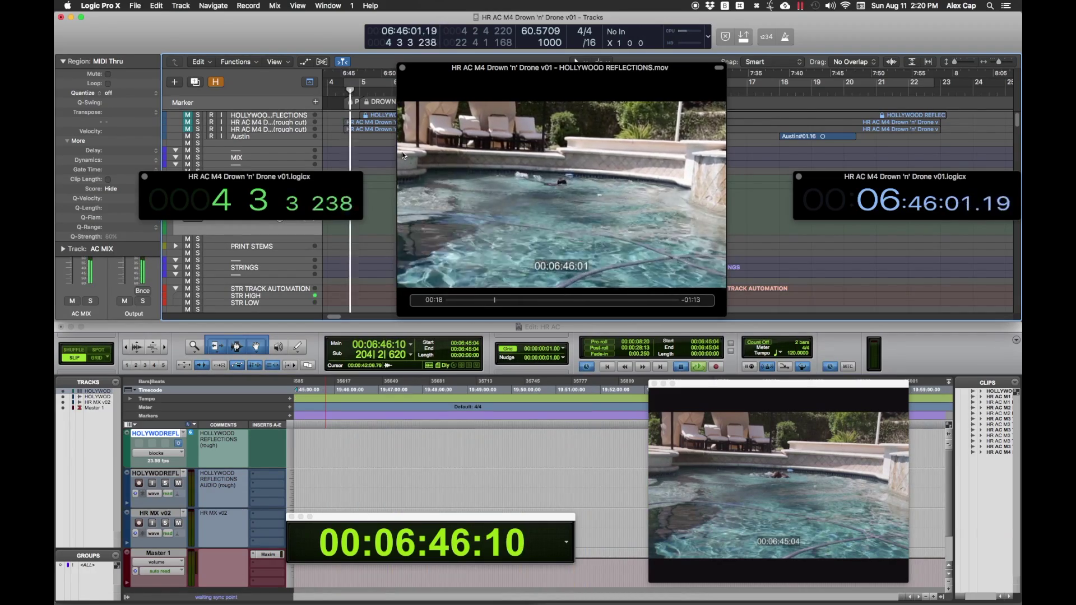